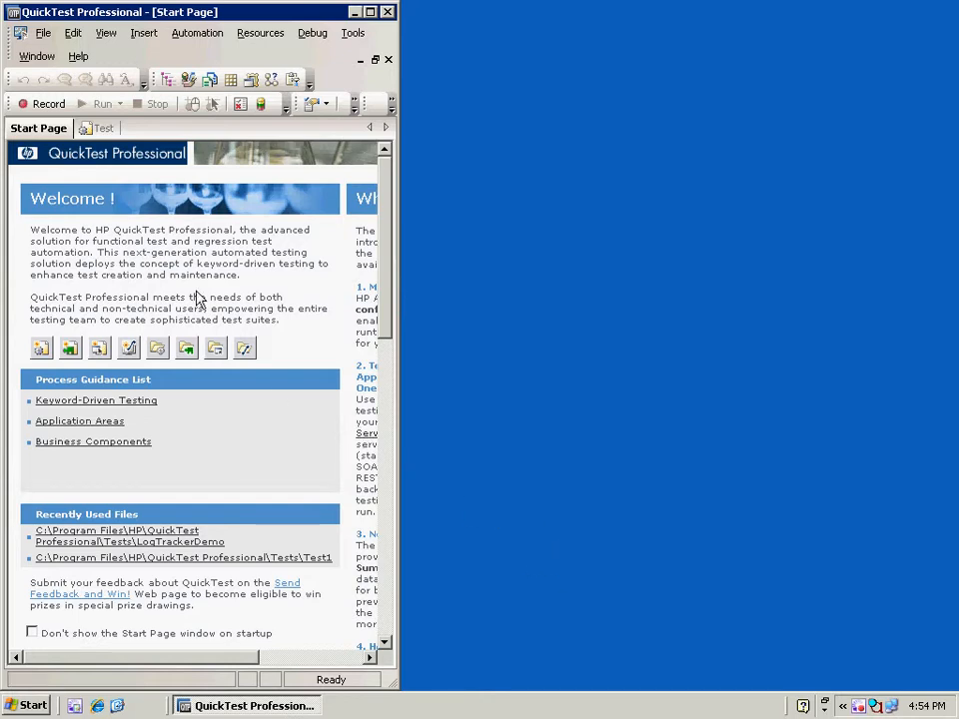
Reopen the LogTrackerDemo test from the File menu's recent files list
click(43, 33)
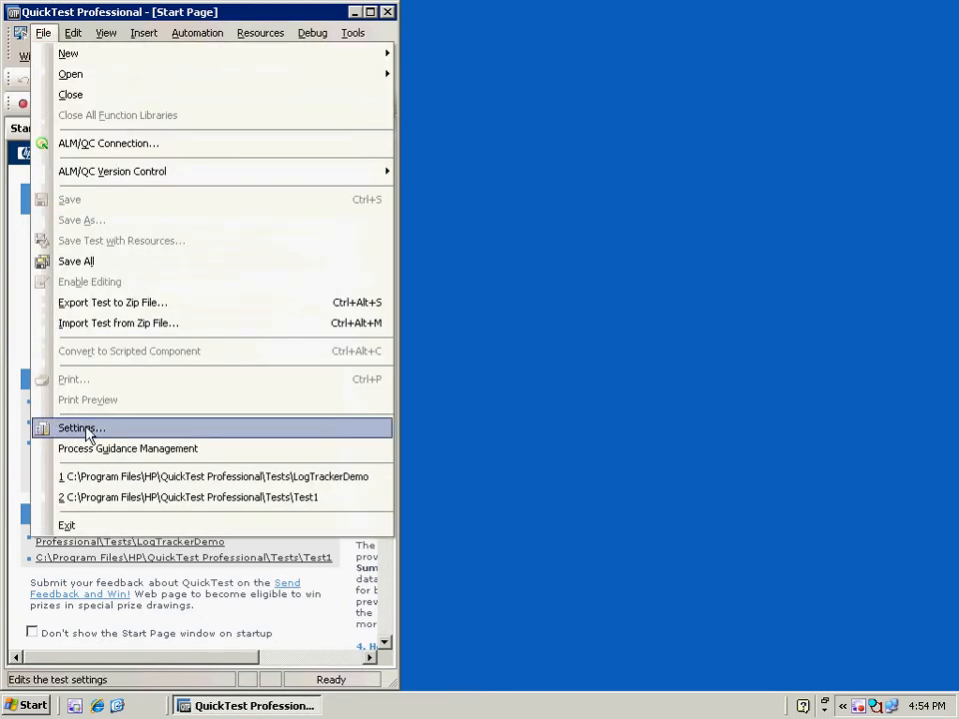
click(85, 477)
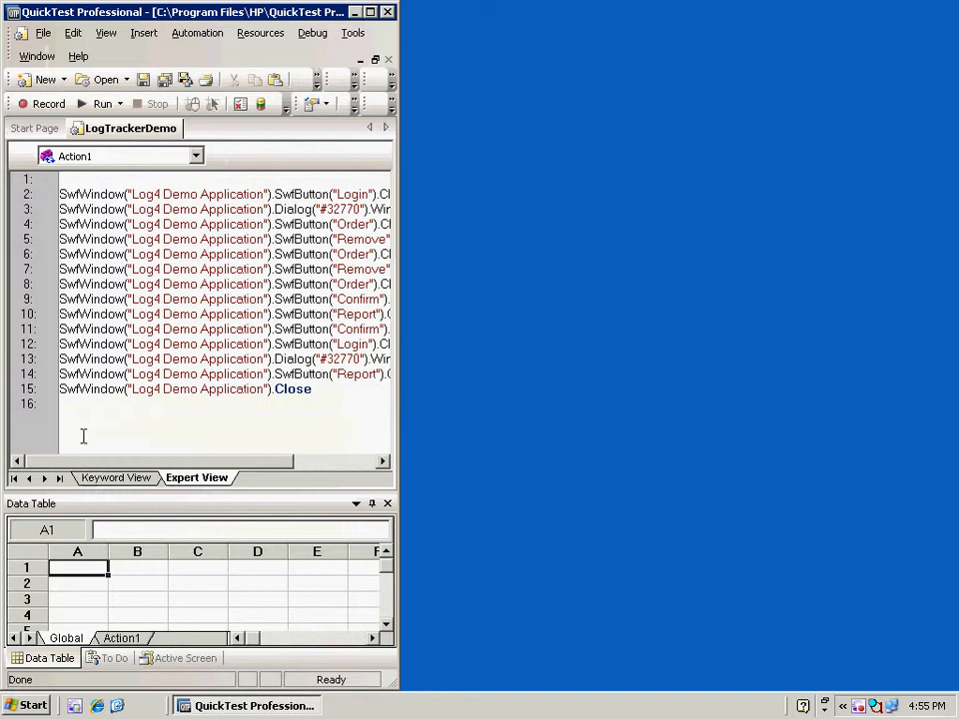
Open File > Settings and select the Log Tracking page of Test Settings
click(42, 33)
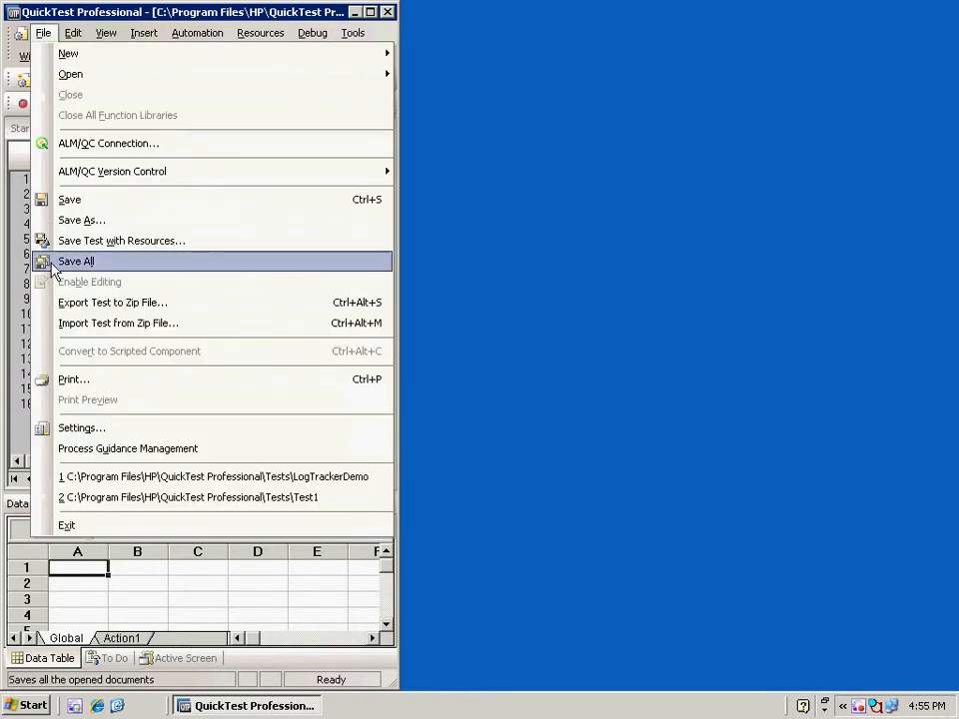
click(80, 429)
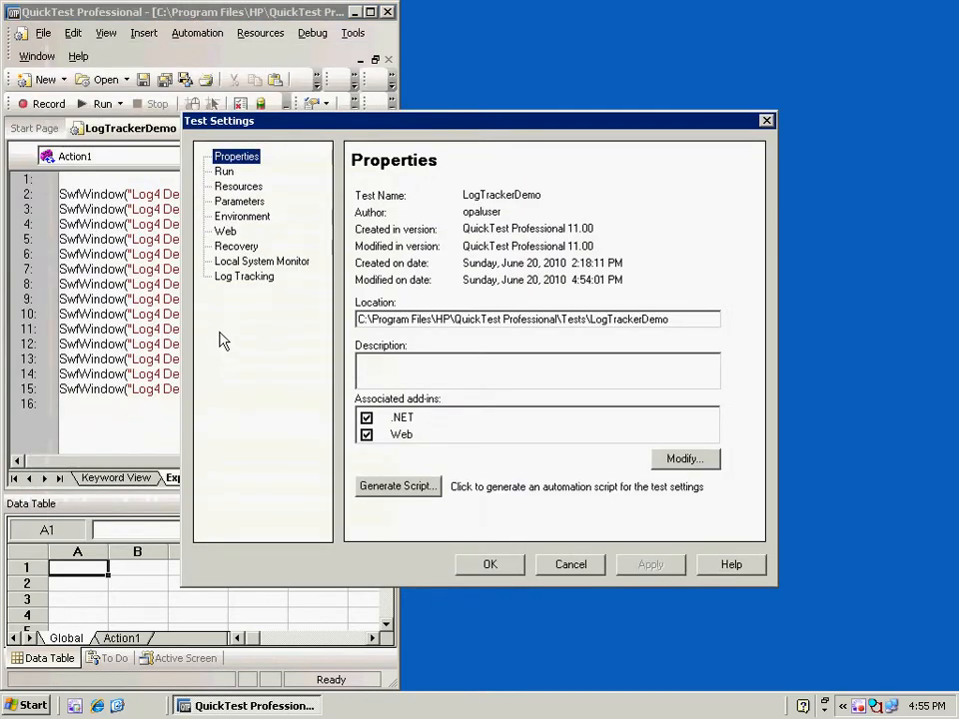
click(251, 281)
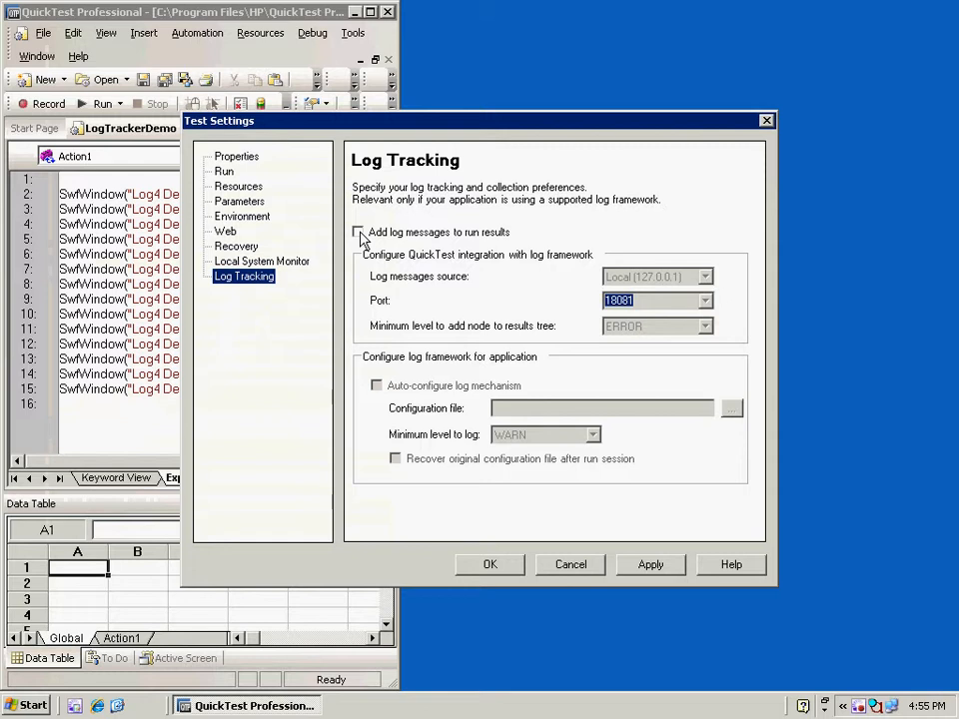
Check 'Add log messages to run results' and keep ERROR as the minimum results-tree level
click(357, 232)
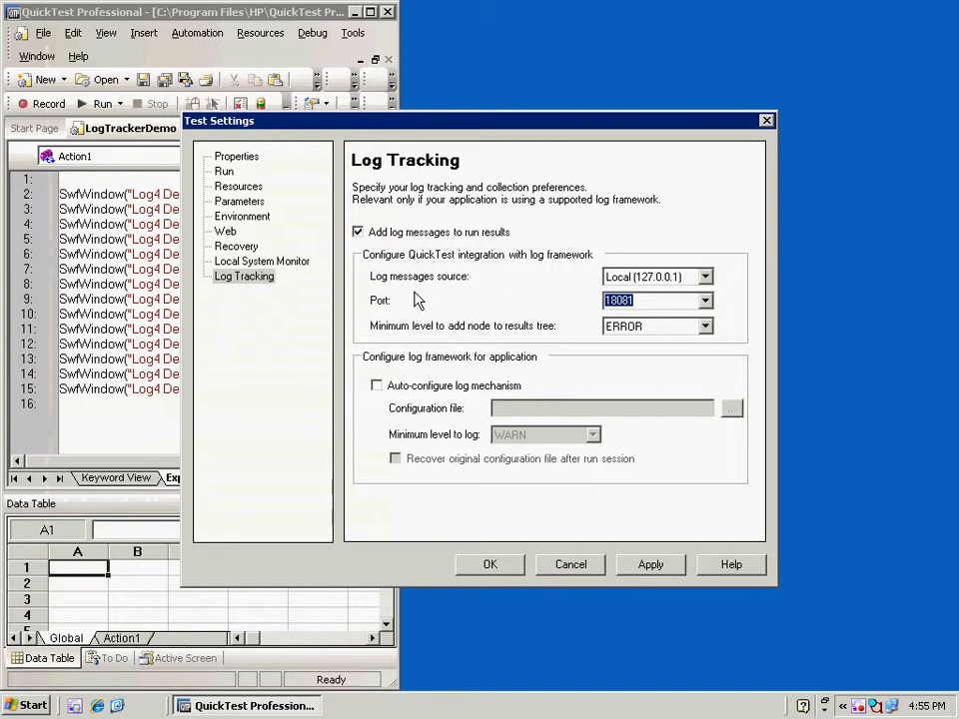
click(705, 328)
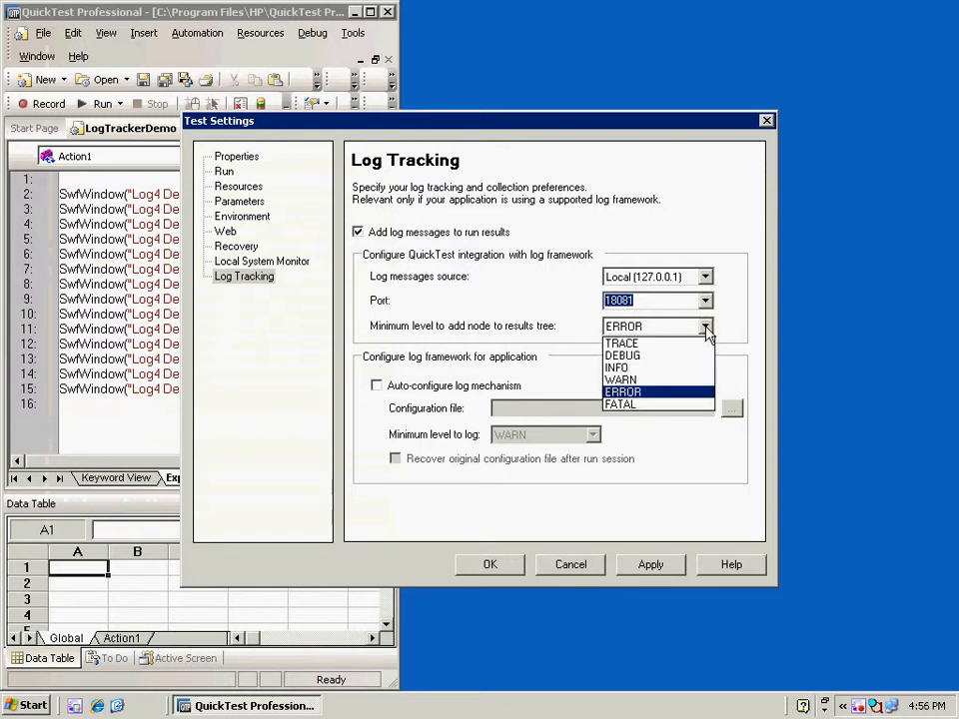
click(705, 328)
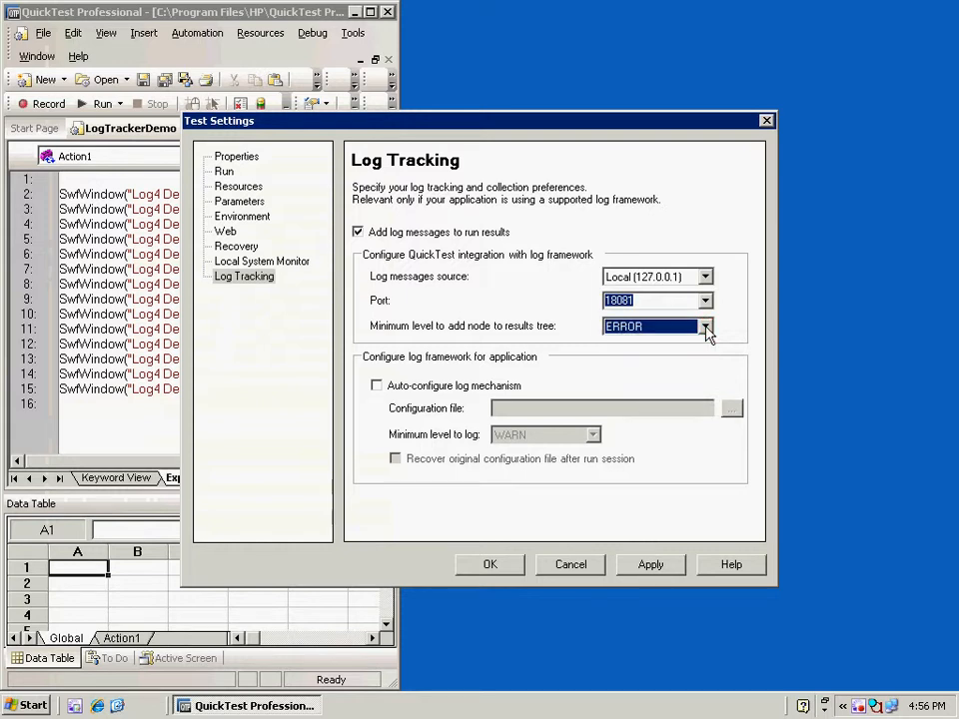
Turn on log auto-configuration using the Log4NetPiano.exe.log4net configuration file
click(378, 386)
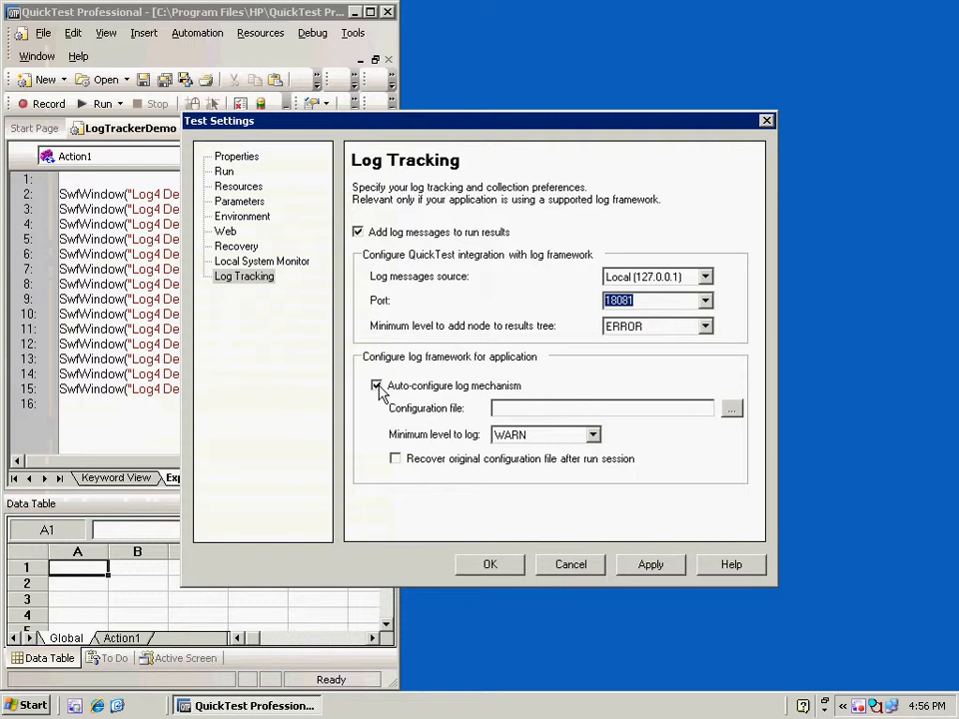
click(733, 411)
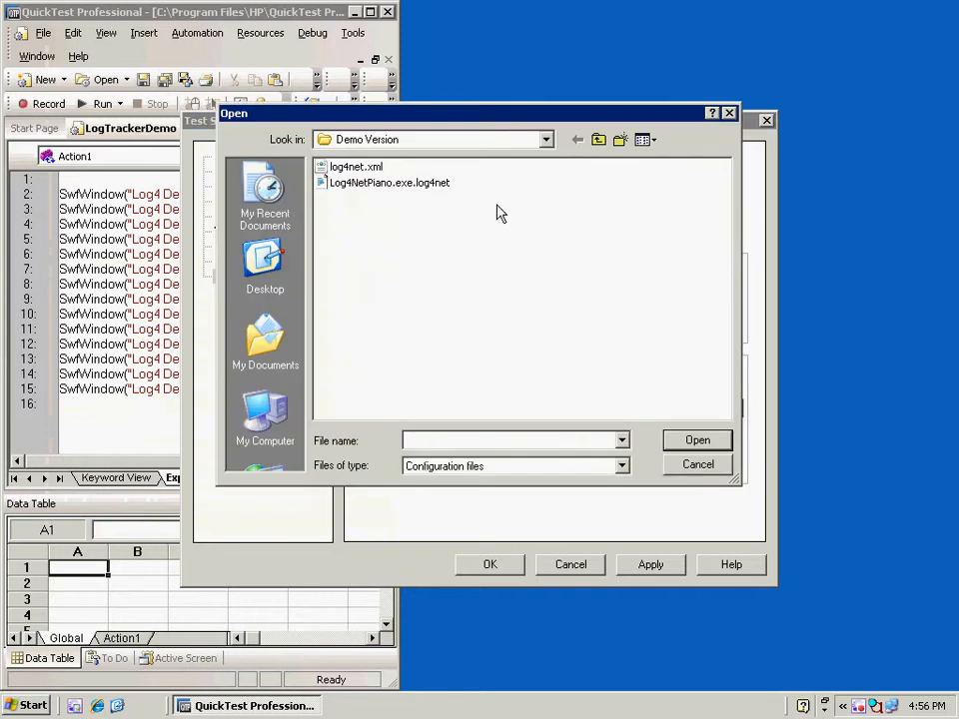
click(442, 184)
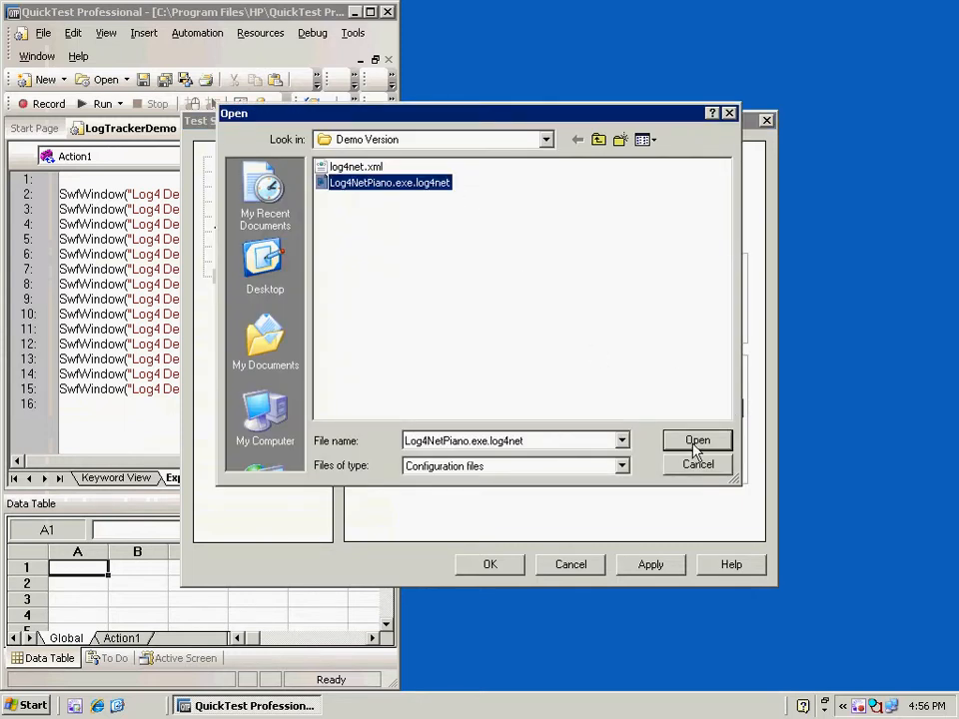
click(696, 445)
Keep WARN as the minimum level, recover the original configuration file, and apply the settings
click(593, 436)
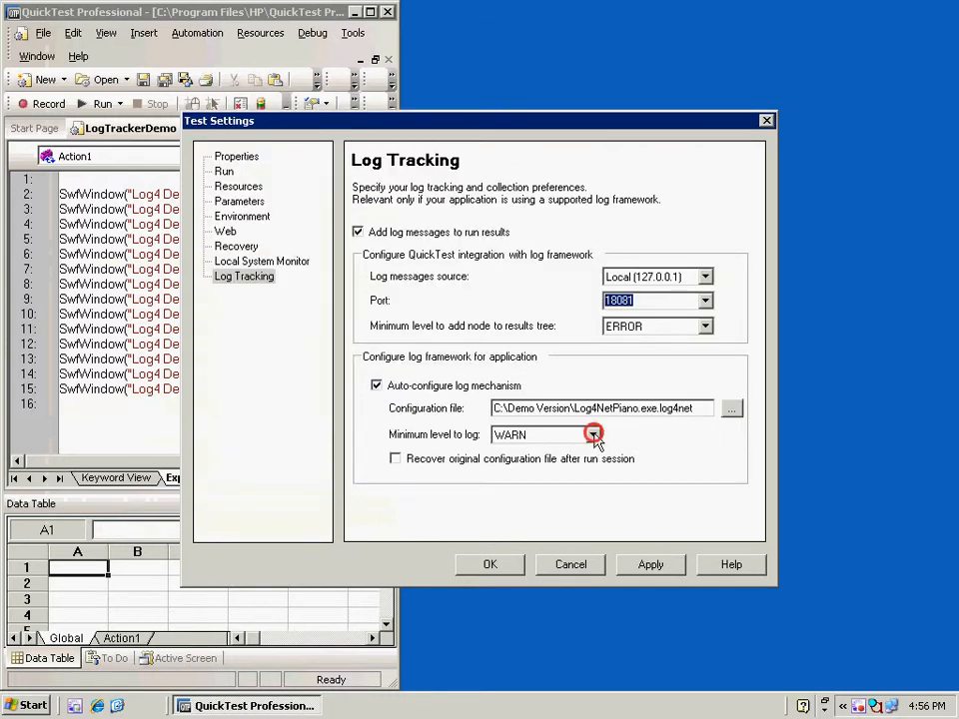
click(590, 438)
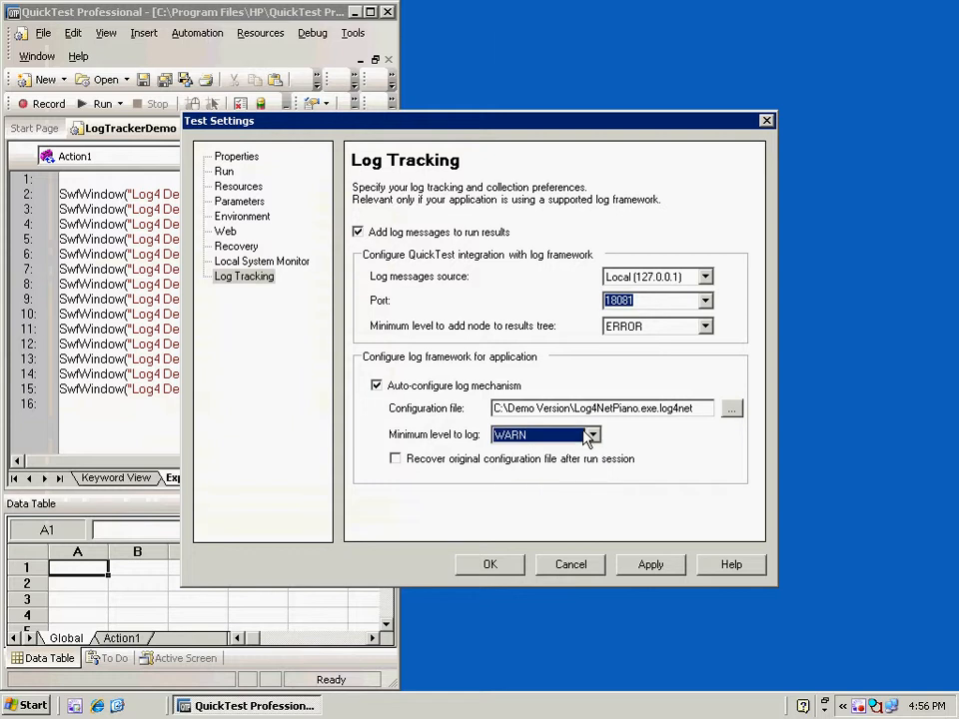
click(395, 460)
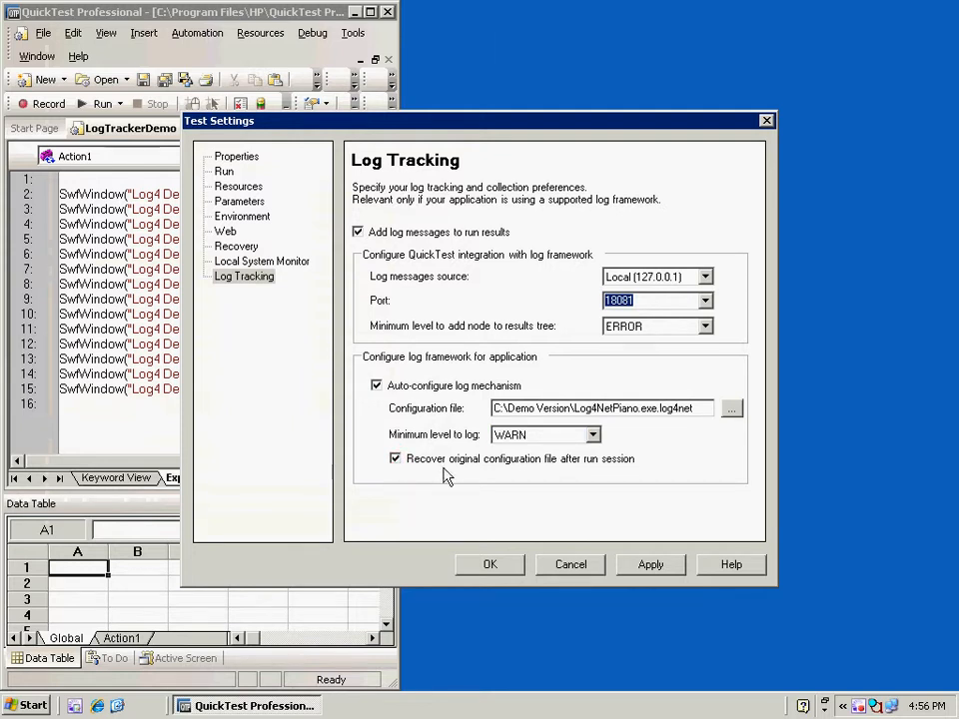
click(650, 568)
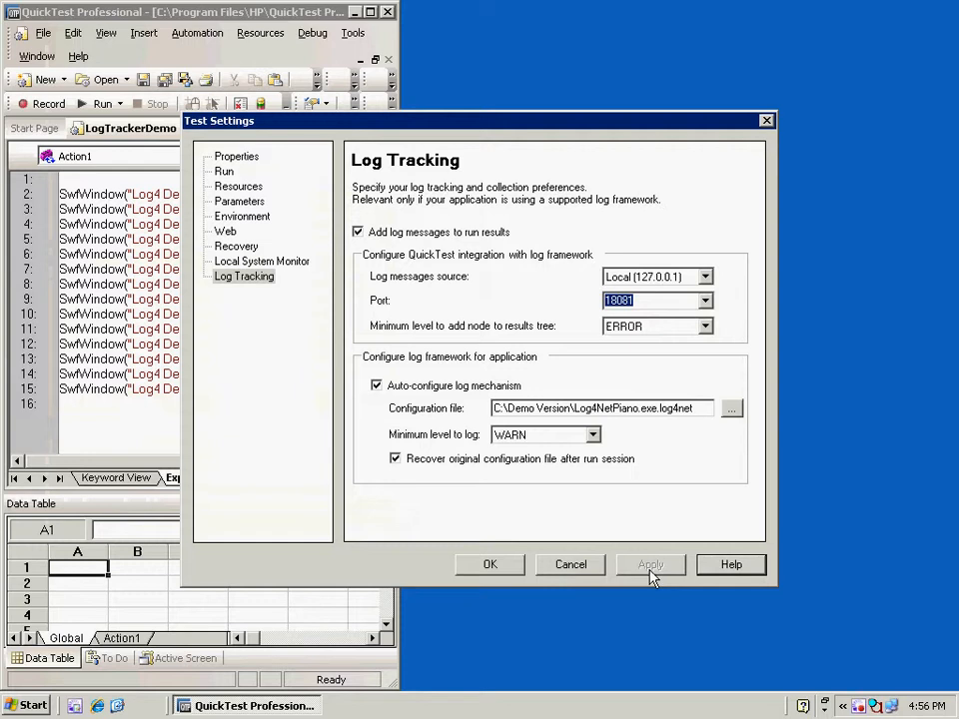
click(493, 566)
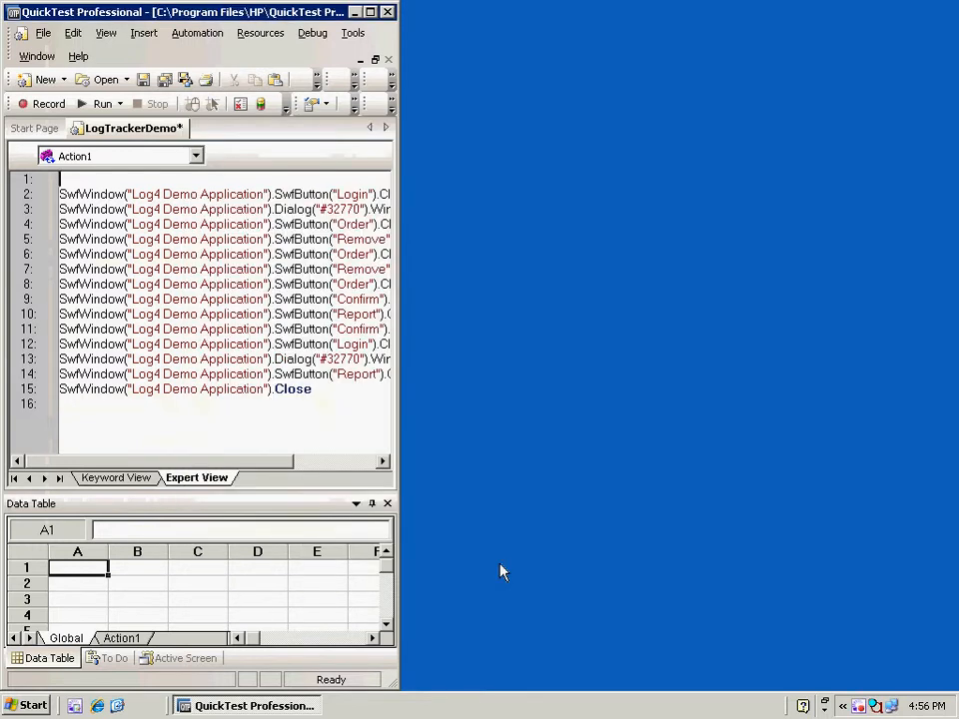
Run LogTrackerDemo into a new results folder and open the Res10 results
click(82, 104)
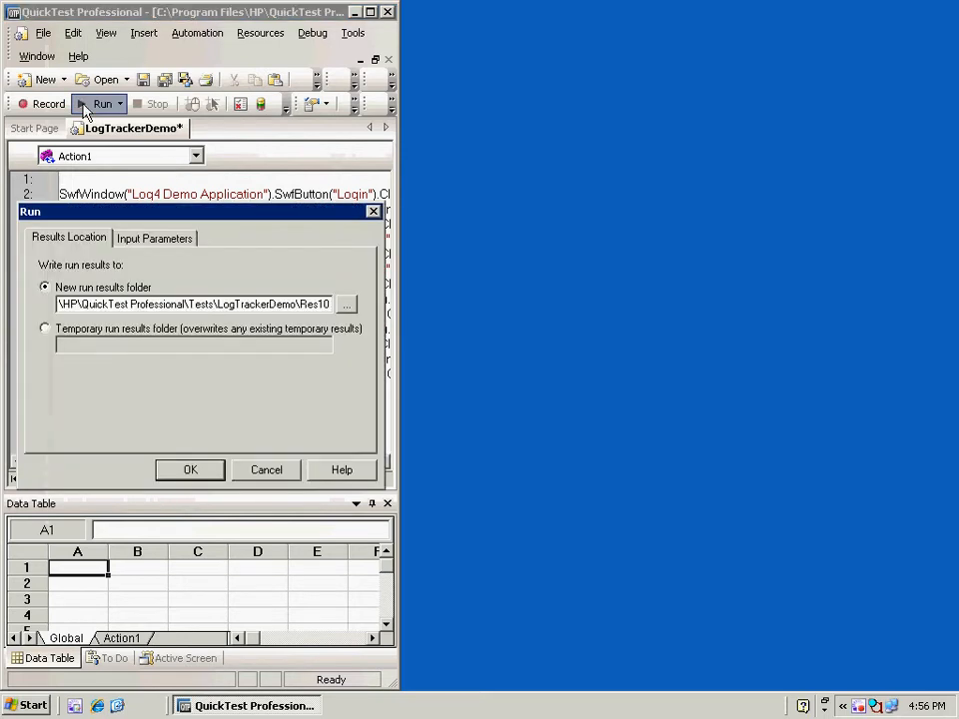
click(190, 469)
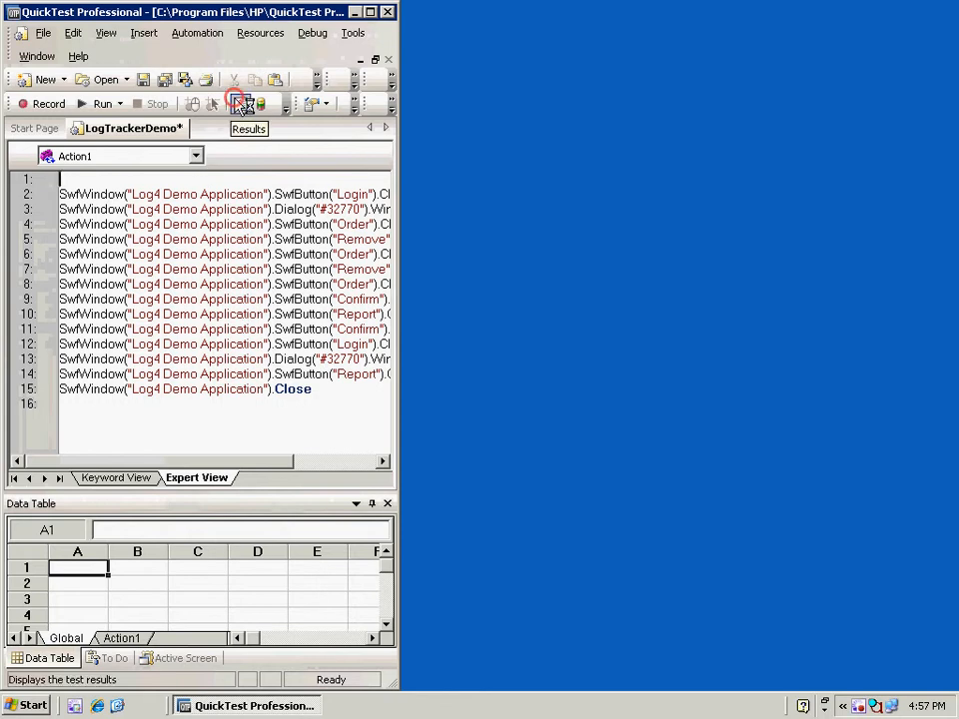
click(238, 104)
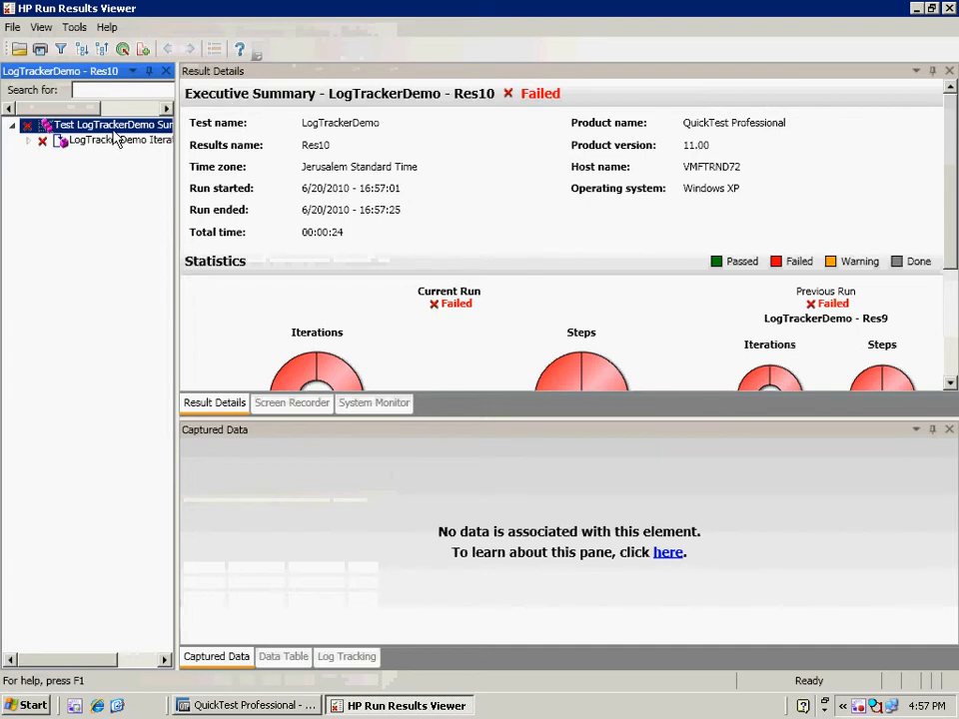
Show the Log Tracking tab and inspect the first failed step's ERROR 'Message: Confirm' event
click(345, 658)
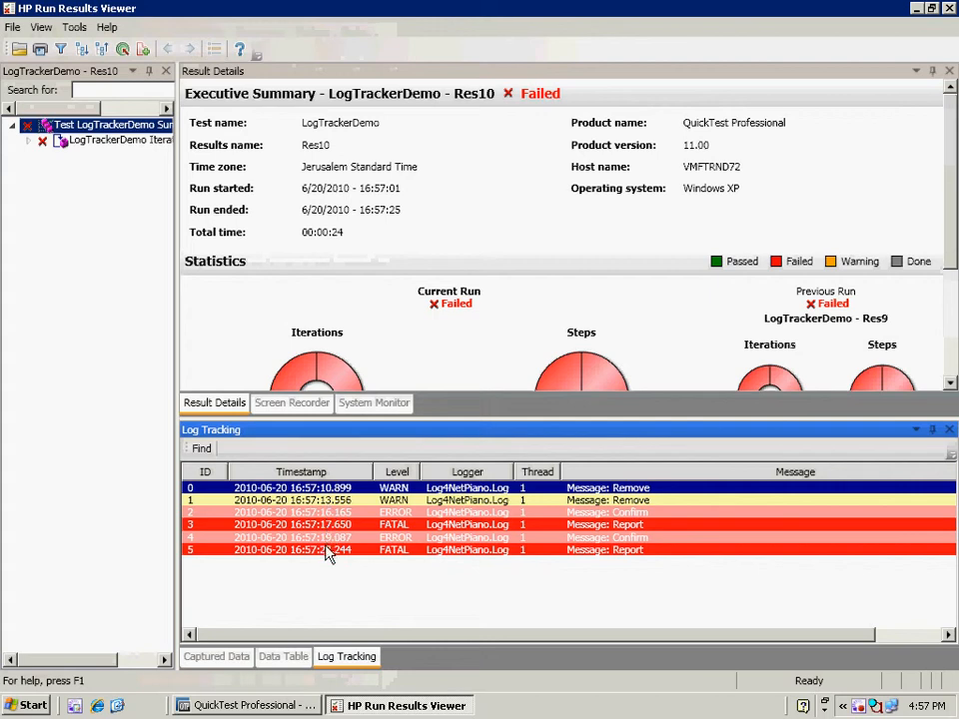
click(38, 146)
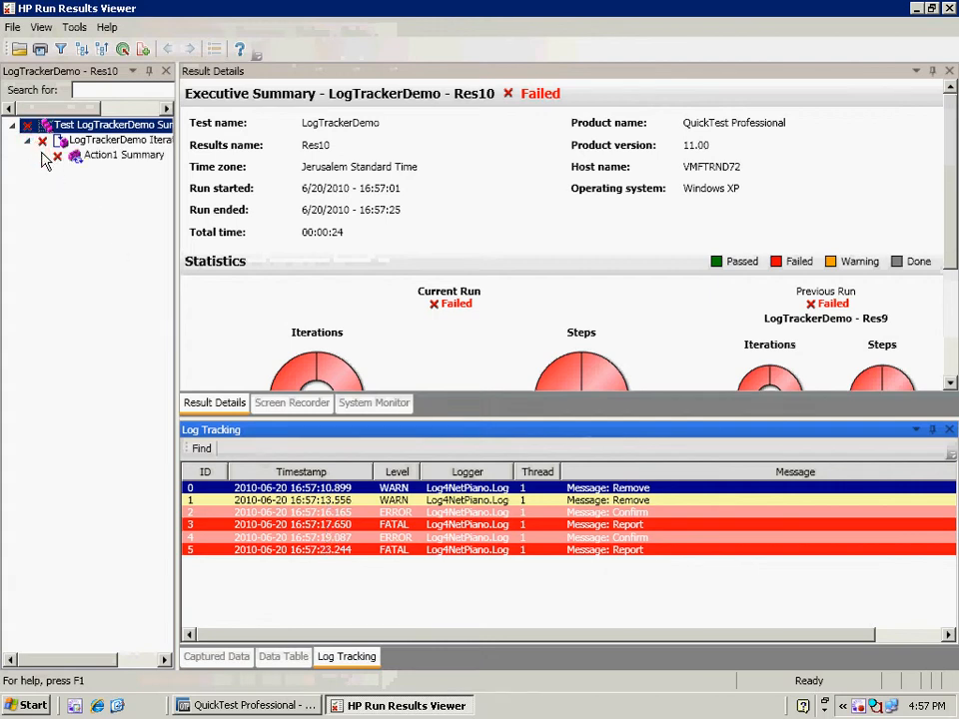
click(42, 156)
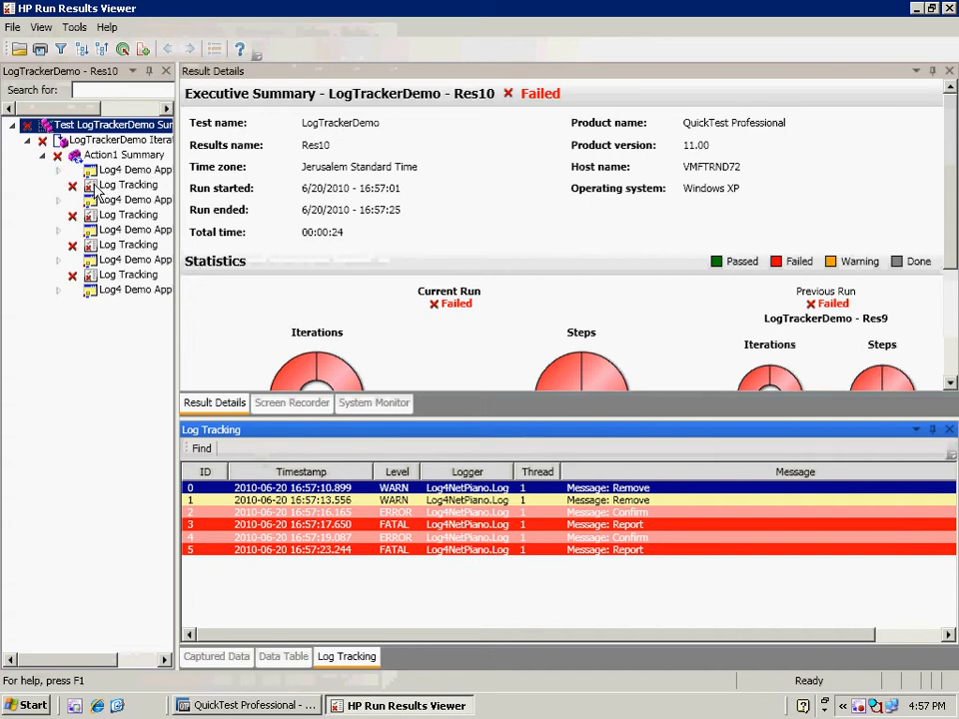
click(96, 186)
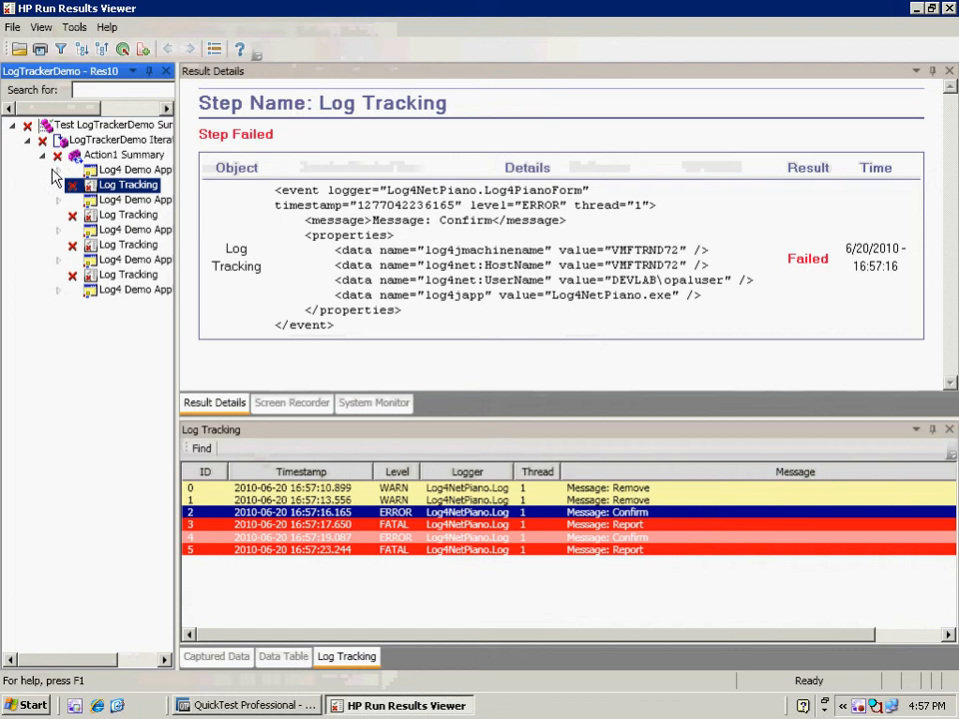
click(58, 171)
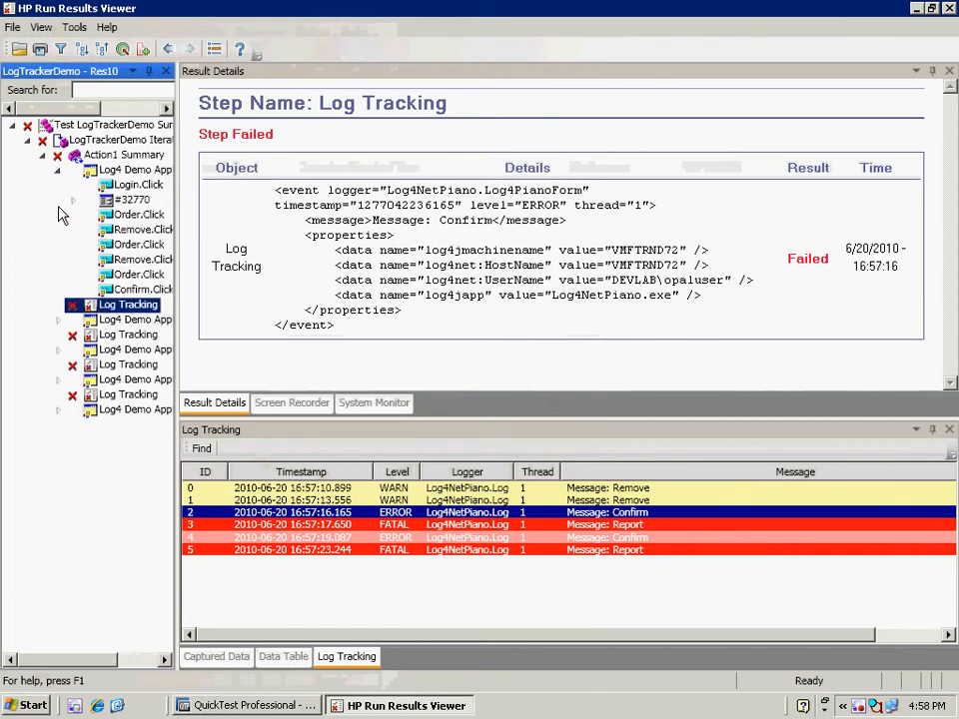
Trace the FATAL 'Message: Report' event back to the Report.Click step at 16:57:17, then open Find
click(115, 335)
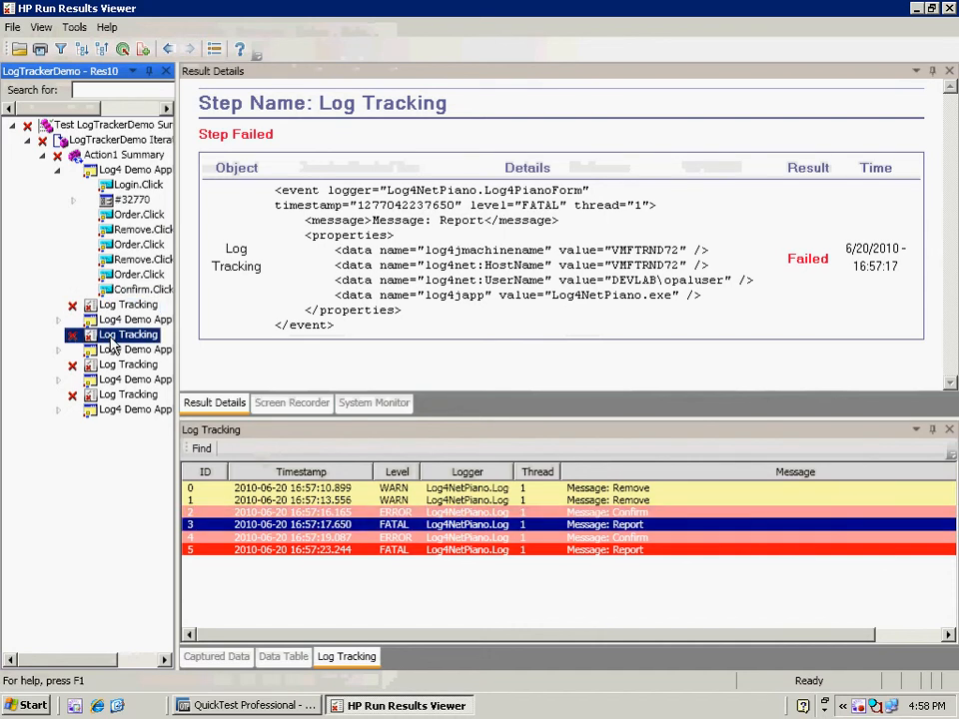
click(57, 320)
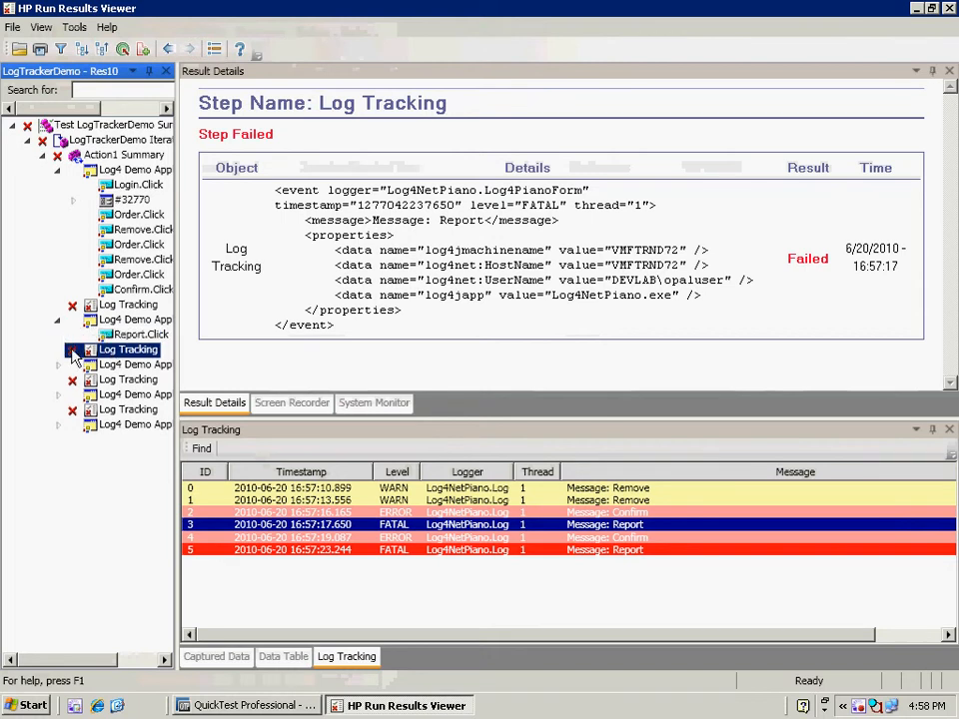
click(104, 381)
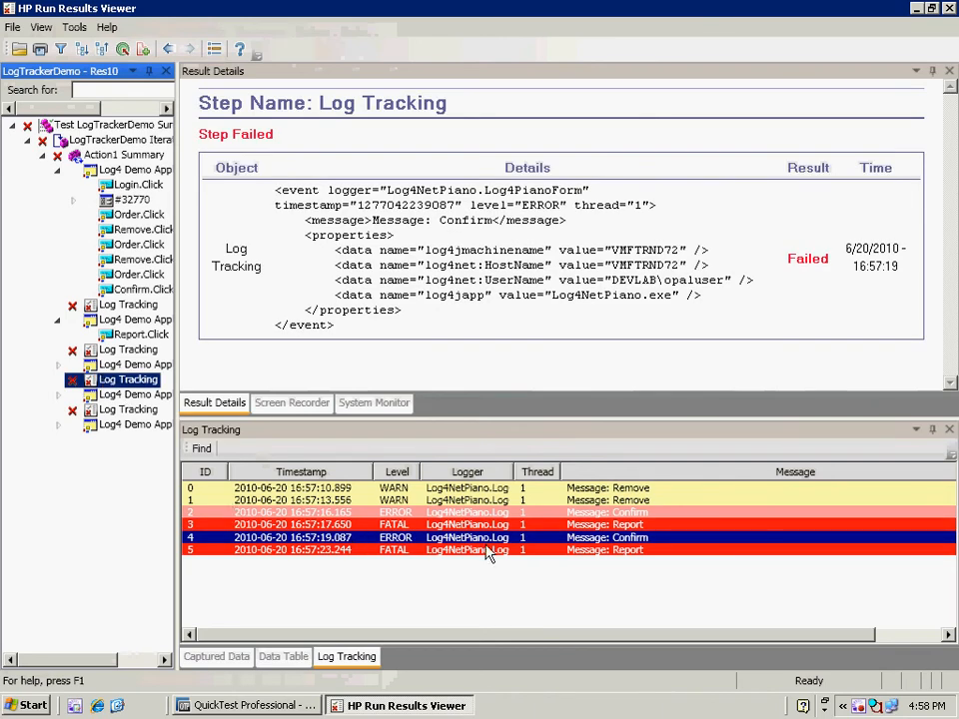
click(314, 525)
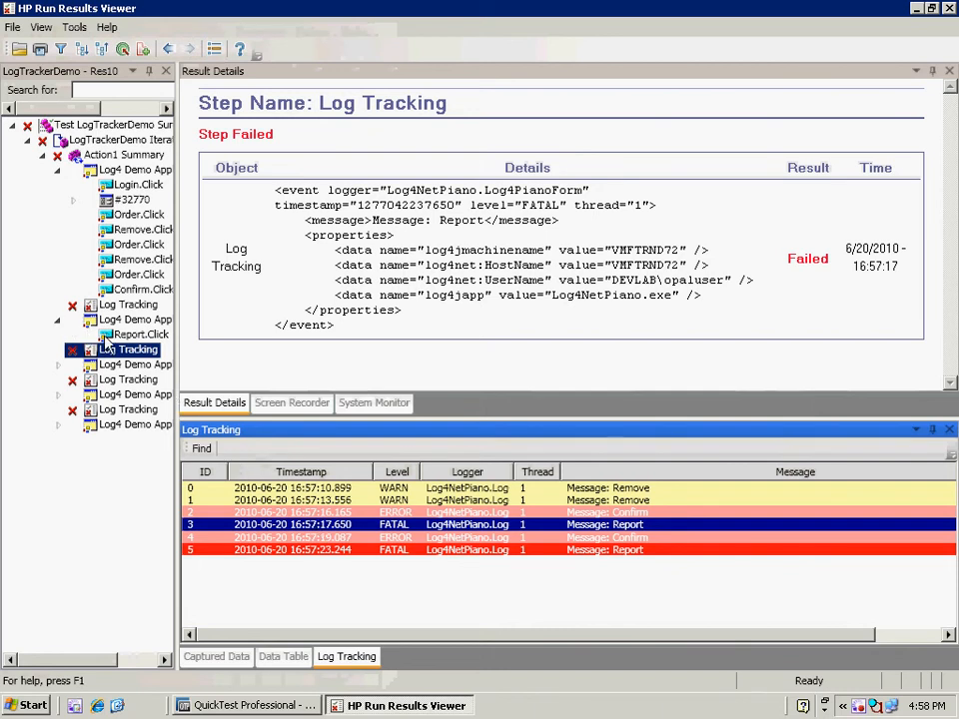
click(113, 337)
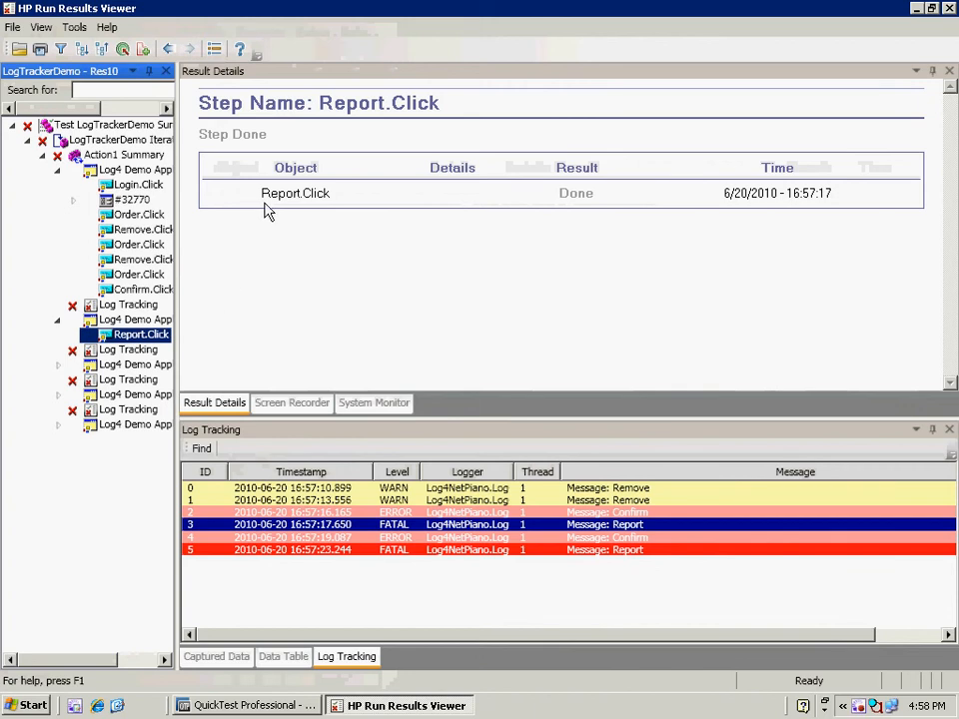
click(202, 448)
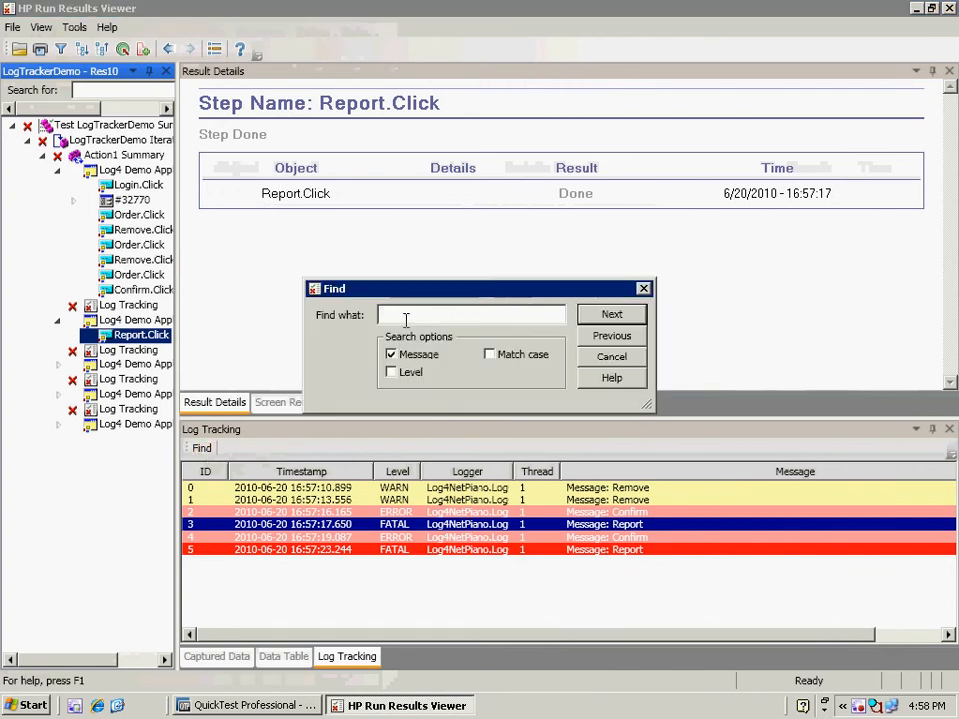
Cancel the Find dialog and close HP Run Results Viewer from its taskbar button
click(590, 357)
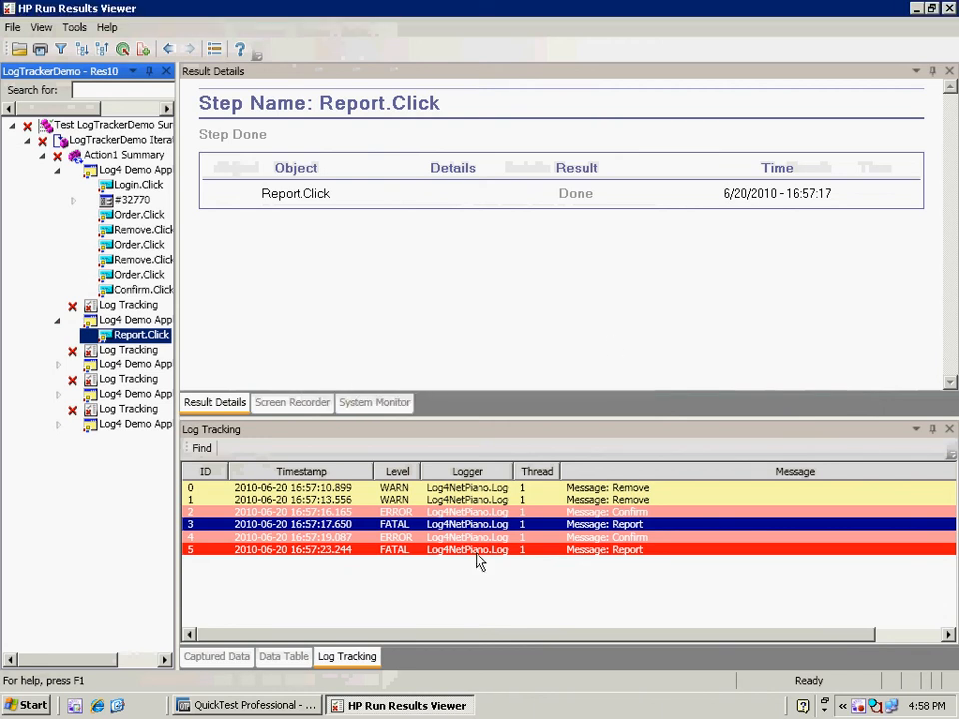
right_click(460, 706)
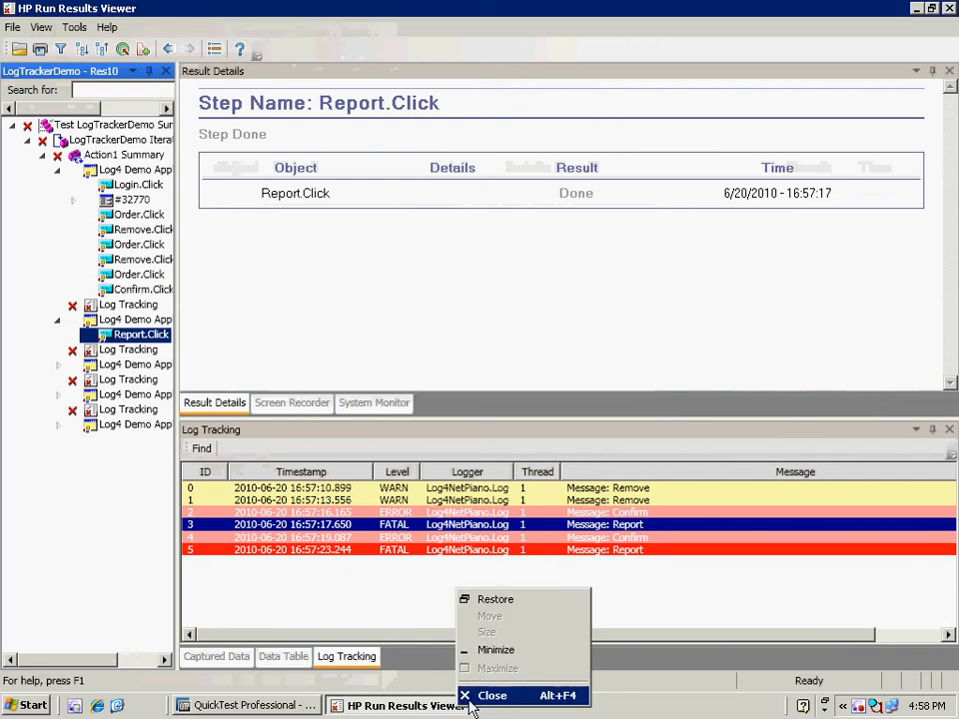
click(469, 698)
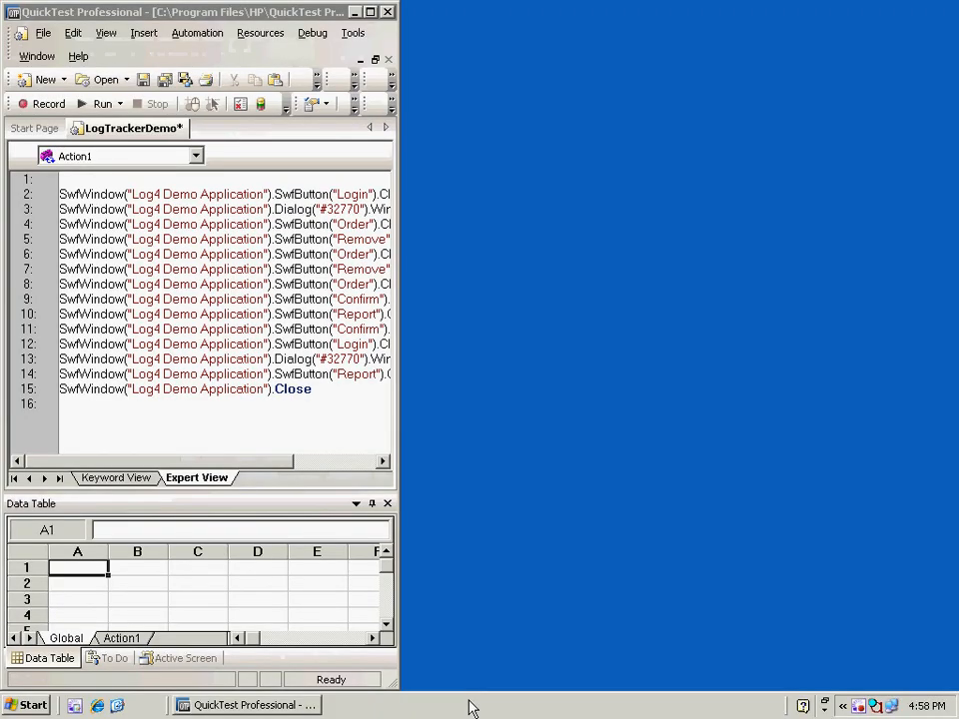